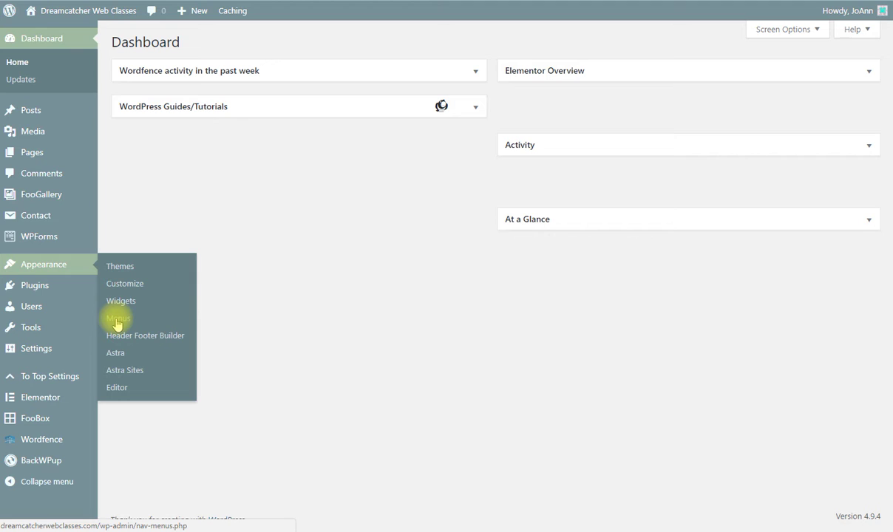
Open the site's menu management page and load the Top Nav (Primary Menu) menu for editing
{"action": "left_click", "coordinate": [117, 323]}
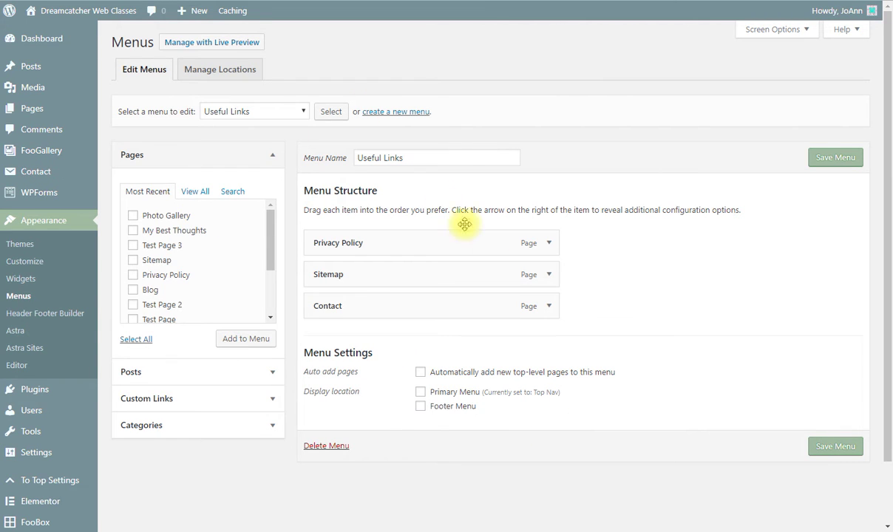
{"action": "left_click", "coordinate": [303, 111]}
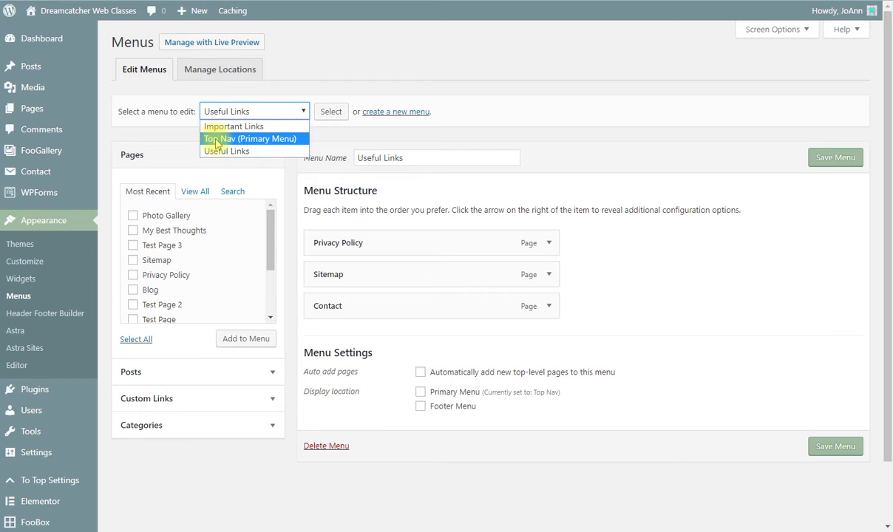
{"action": "left_click", "coordinate": [217, 139]}
{"action": "left_click", "coordinate": [331, 111]}
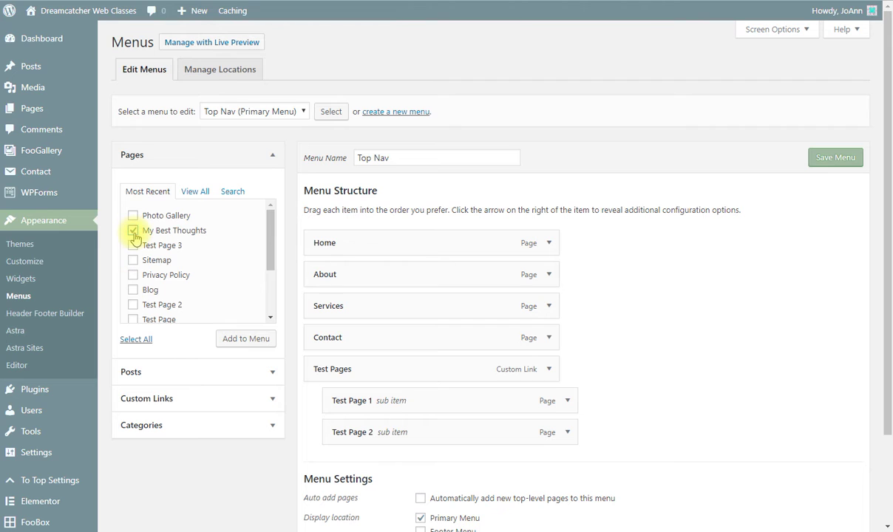
Add the My Best Thoughts page to the Top Nav menu and place it between Services and Contact
{"action": "left_click", "coordinate": [232, 342]}
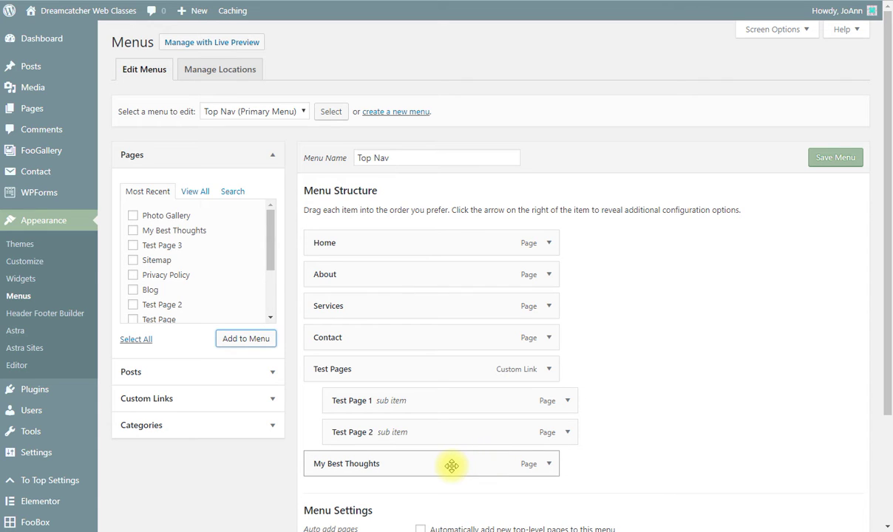
{"action": "left_click_drag", "start_coordinate": [451, 466], "coordinate": [452, 342]}
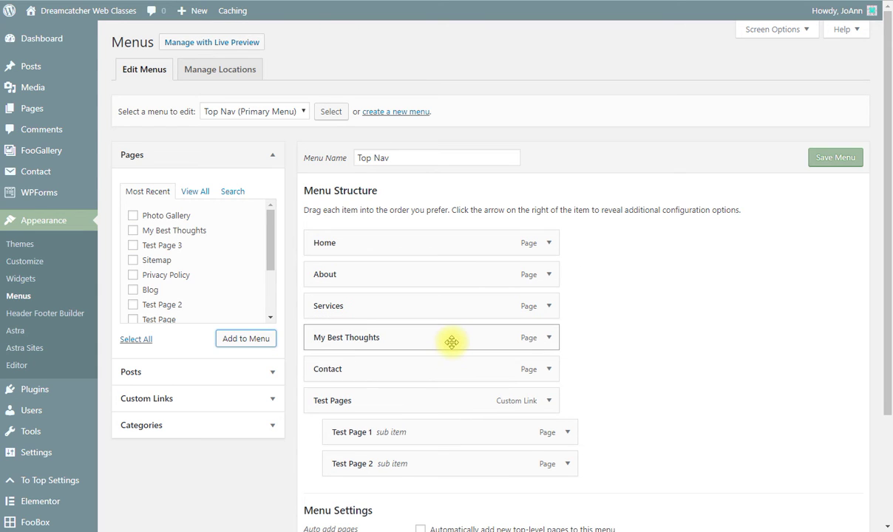
Change the navigation label of the My Best Thoughts menu item to "Blog" and collapse its settings
{"action": "left_click", "coordinate": [550, 337]}
{"action": "triple_click", "coordinate": [393, 378]}
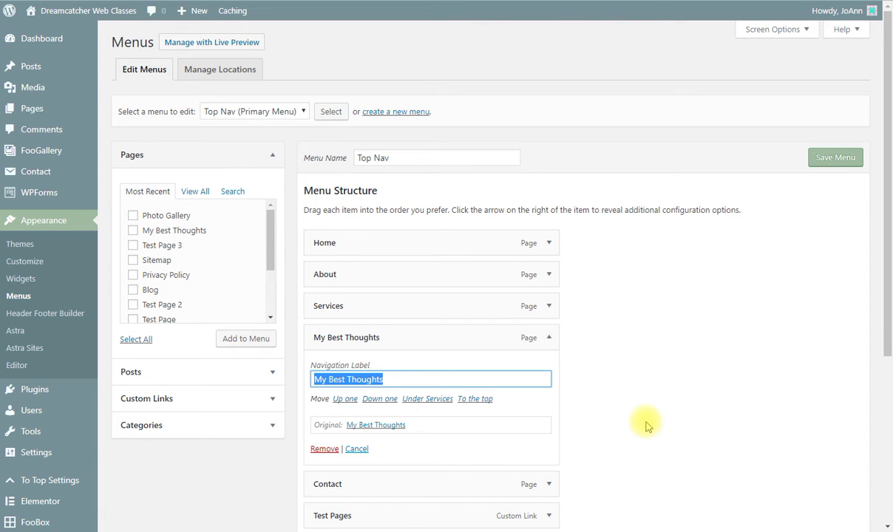
{"action": "type", "text": "Blog"}
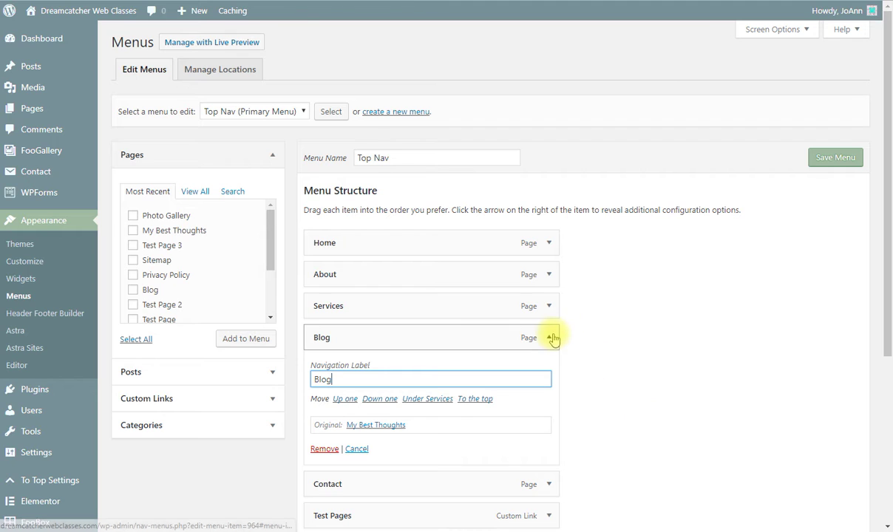
{"action": "left_click", "coordinate": [551, 338]}
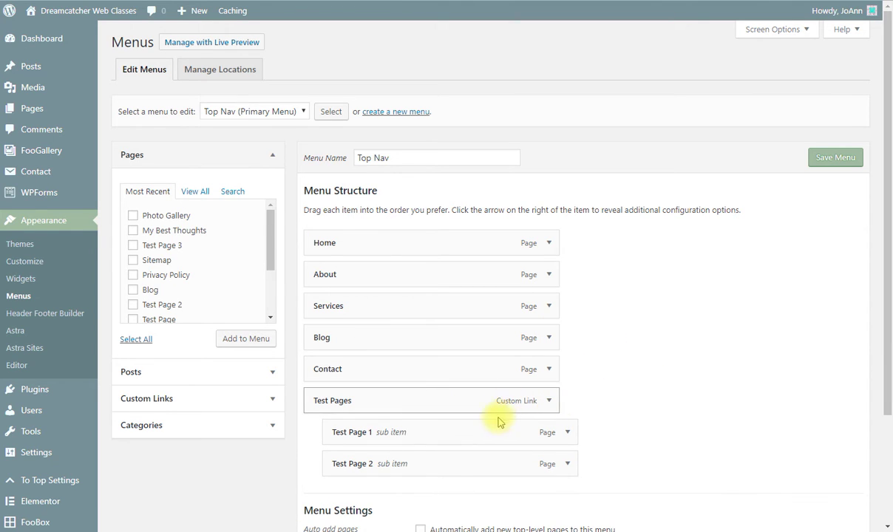
{"action": "left_click_drag", "start_coordinate": [444, 439], "coordinate": [414, 434]}
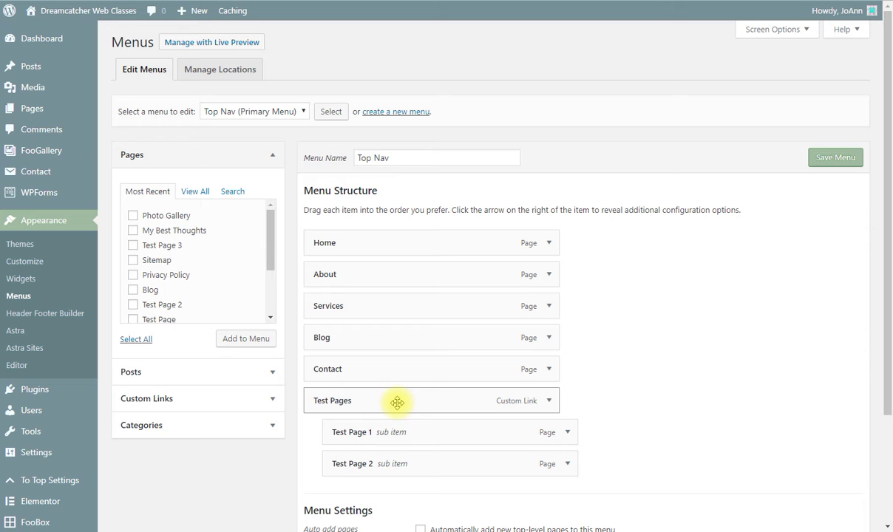
{"action": "mouse_move", "coordinate": [396, 402]}
{"action": "left_mouse_down"}
{"action": "mouse_move", "coordinate": [408, 395]}
{"action": "mouse_move", "coordinate": [522, 416]}
{"action": "mouse_move", "coordinate": [541, 401]}
{"action": "mouse_move", "coordinate": [419, 352]}
{"action": "mouse_move", "coordinate": [404, 275]}
{"action": "mouse_move", "coordinate": [395, 335]}
{"action": "mouse_move", "coordinate": [399, 450]}
{"action": "mouse_move", "coordinate": [403, 403]}
{"action": "left_mouse_up"}
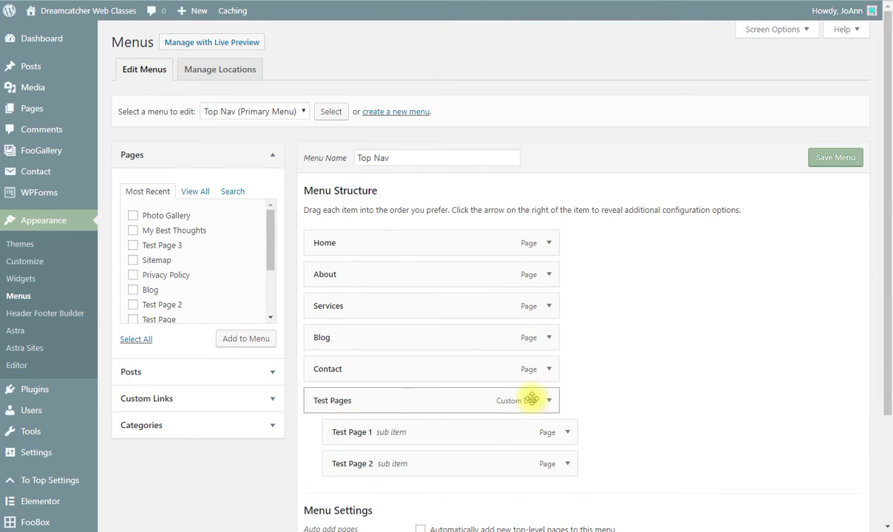
Remove the Test Page 1 sub item from under Test Pages in the menu structure
{"action": "left_click", "coordinate": [569, 434]}
{"action": "scroll", "coordinate": [691, 409], "scroll_direction": "down", "scroll_amount": 3}
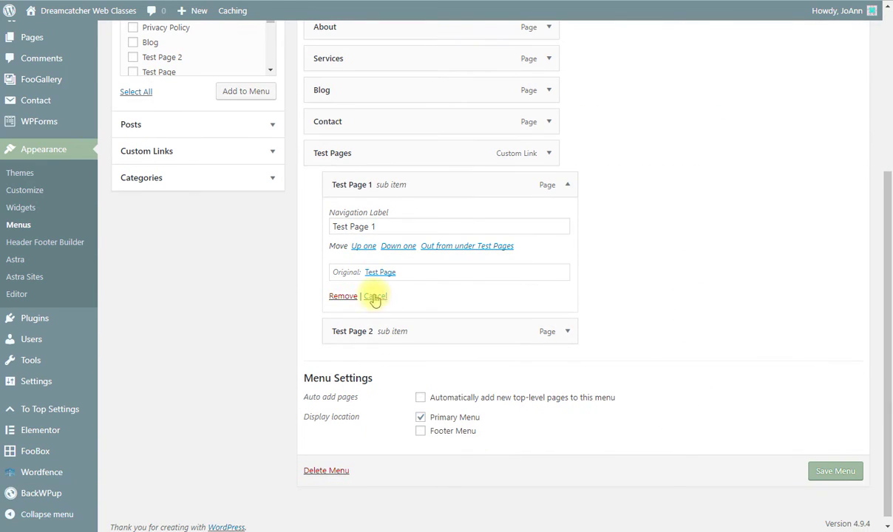
{"action": "left_click", "coordinate": [342, 296]}
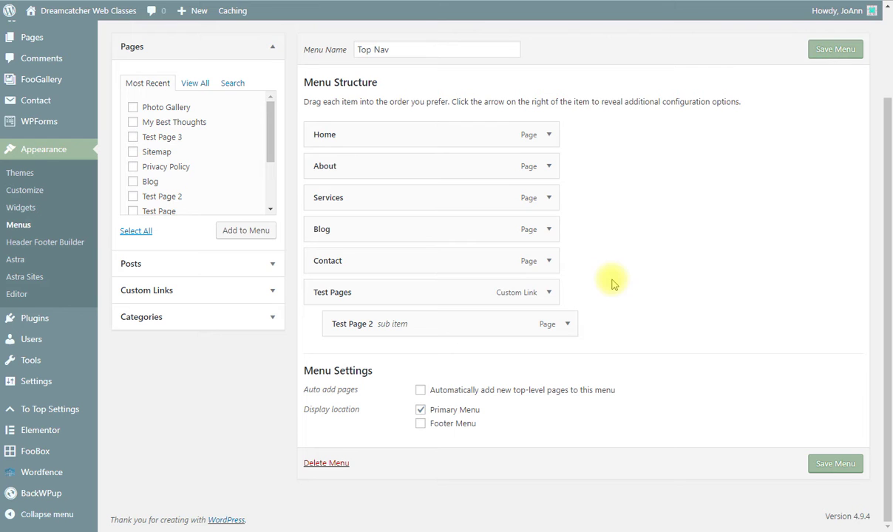
{"action": "scroll", "coordinate": [697, 335], "scroll_direction": "up", "scroll_amount": 3}
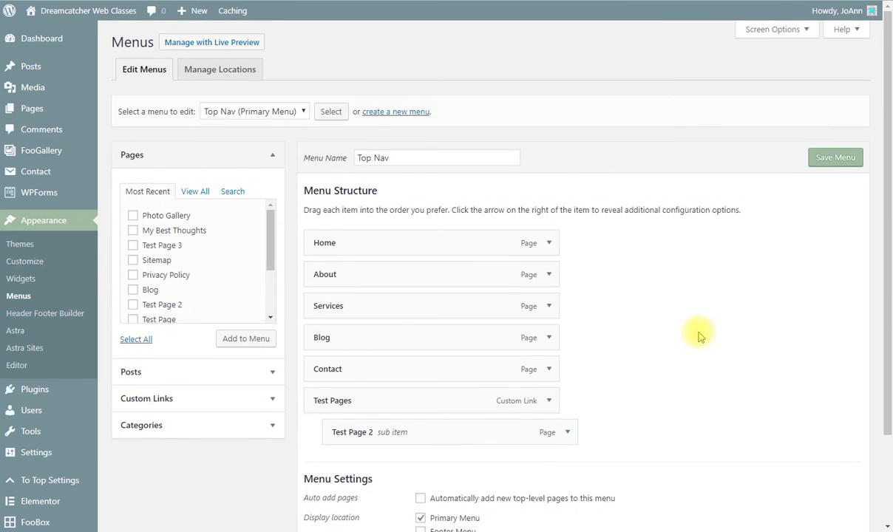
Enable the Link Target advanced menu property in the screen options and close the options
{"action": "left_click", "coordinate": [807, 34]}
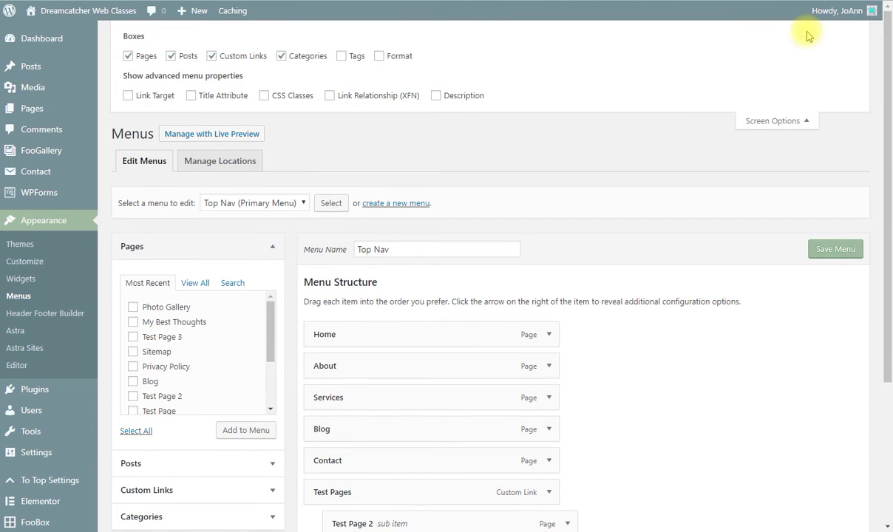
{"action": "left_click", "coordinate": [128, 95]}
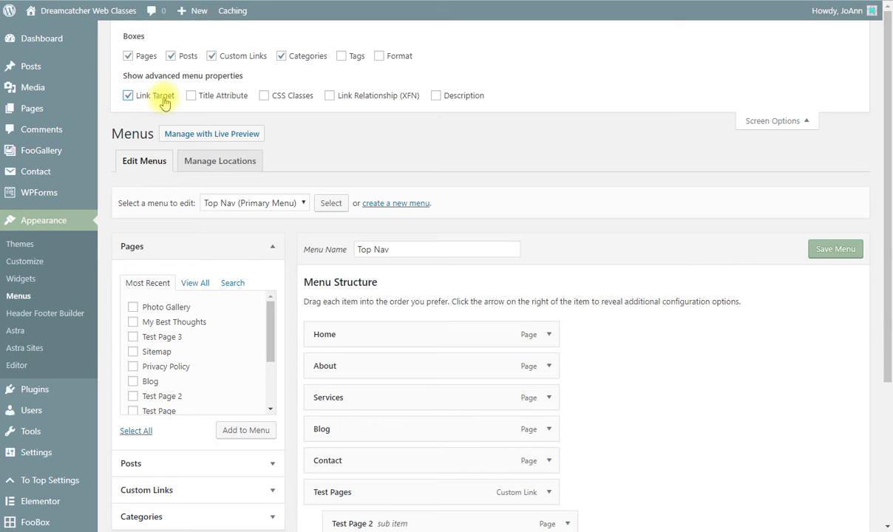
{"action": "left_click", "coordinate": [804, 121]}
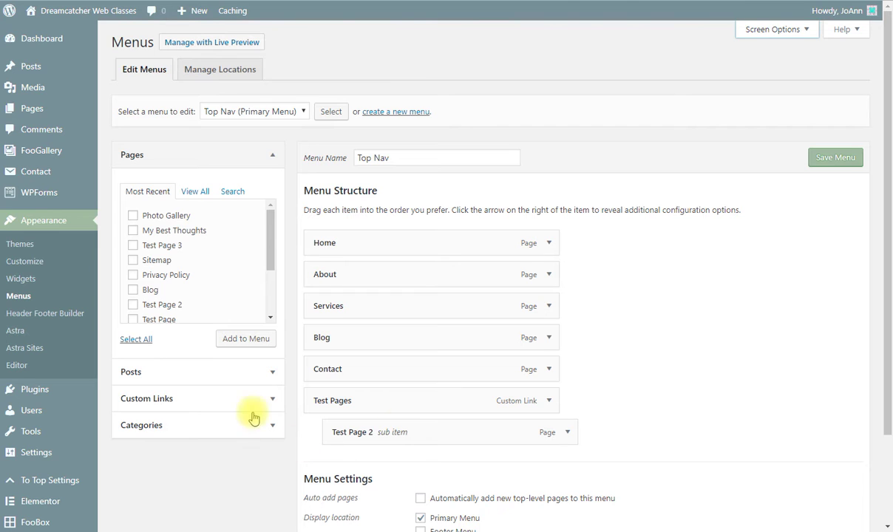
Expand the Custom Links box, then load musetechweb.com in a new browser tab and copy its address
{"action": "left_click", "coordinate": [272, 399]}
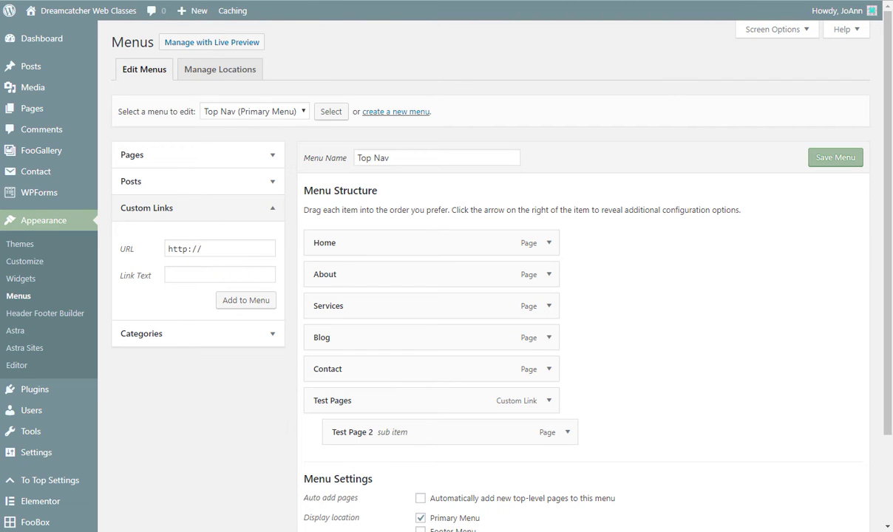
{"action": "key", "text": "ctrl+t"}
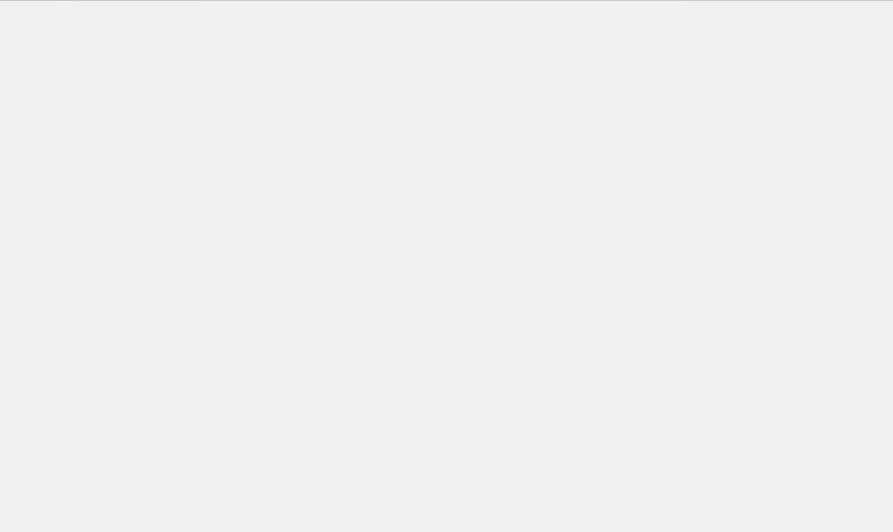
{"action": "type", "text": "musetechweb.com"}
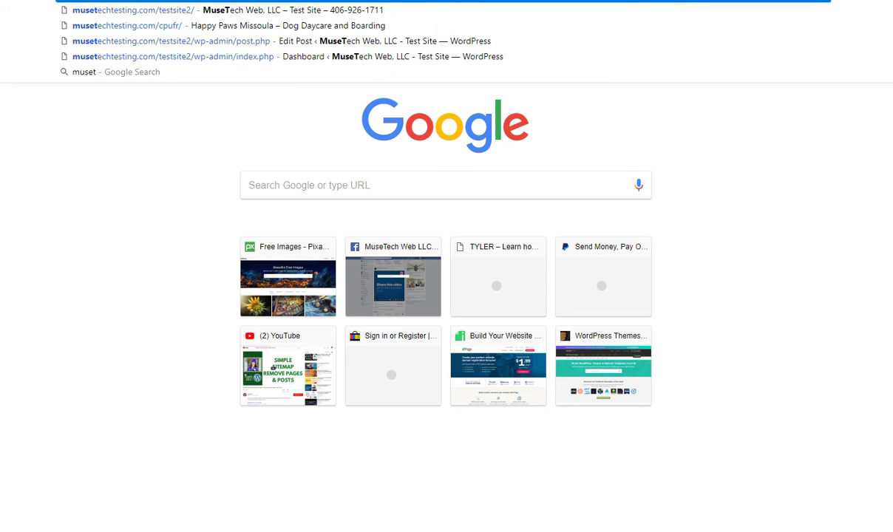
{"action": "key", "text": "Return"}
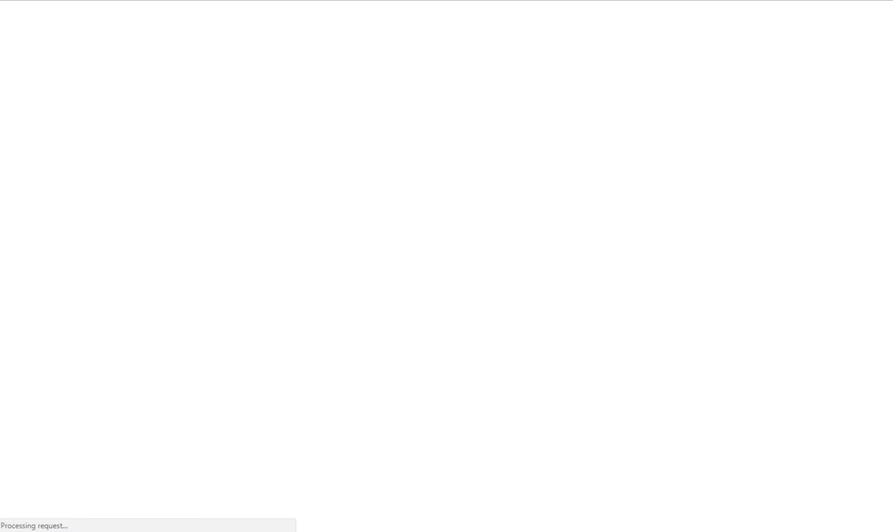
{"action": "right_click", "coordinate": [118, 2]}
{"action": "left_click", "coordinate": [135, 26]}
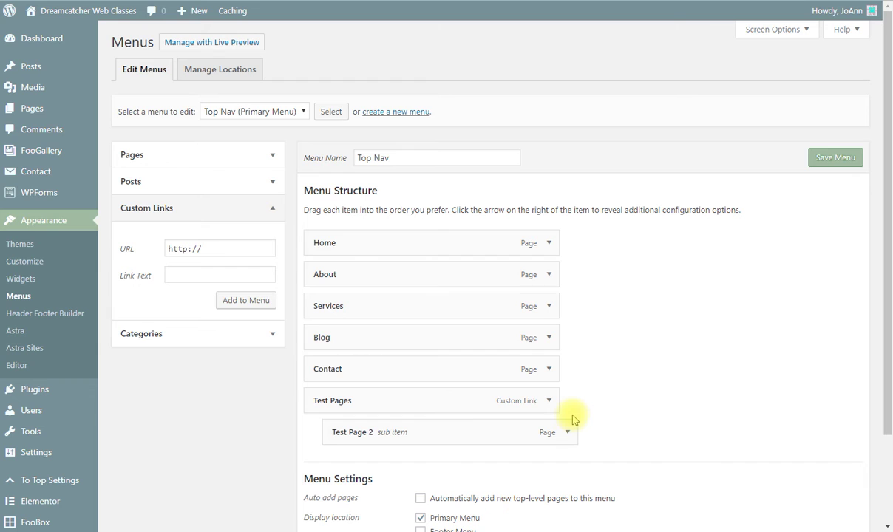
{"action": "left_click_drag", "start_coordinate": [207, 251], "coordinate": [146, 255]}
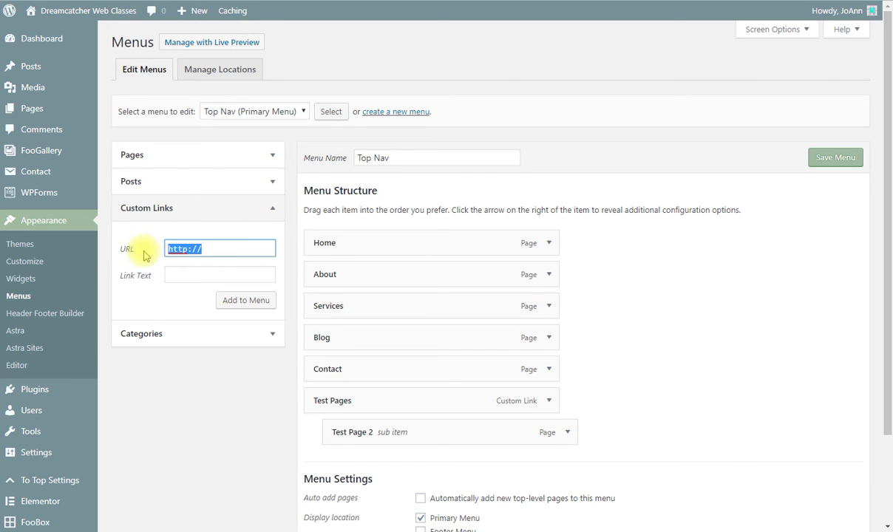
{"action": "type", "text": "http://musetechweb.com"}
{"action": "left_click", "coordinate": [190, 277]}
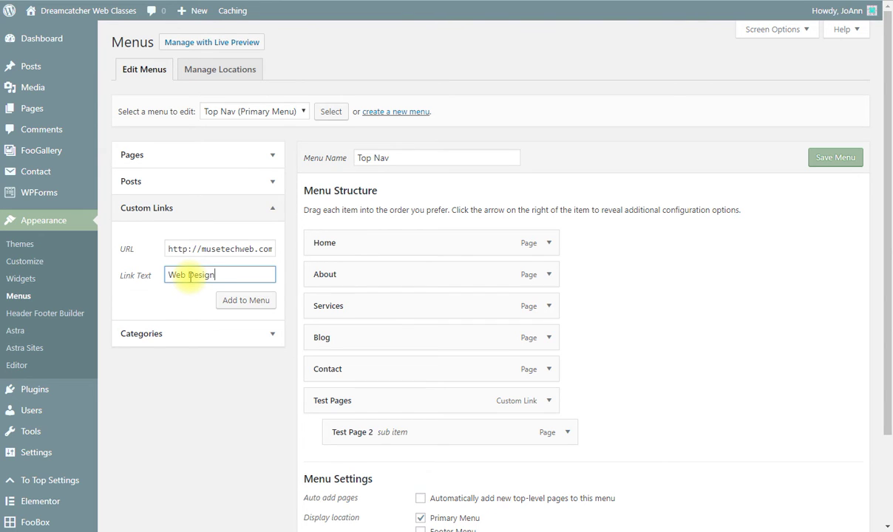
{"action": "left_click", "coordinate": [232, 306]}
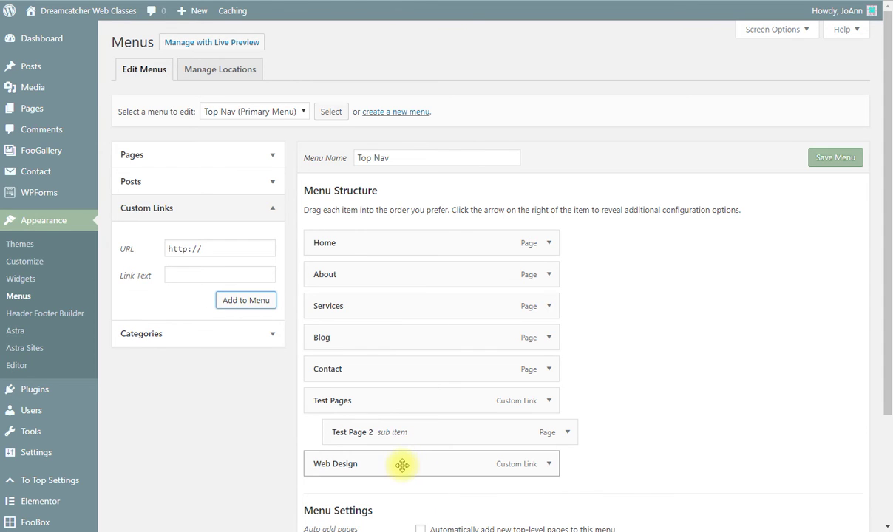
Set the Web Design menu item to open its link in a new tab and save the Top Nav menu
{"action": "left_click", "coordinate": [549, 467]}
{"action": "scroll", "coordinate": [606, 443], "scroll_direction": "down", "scroll_amount": 3}
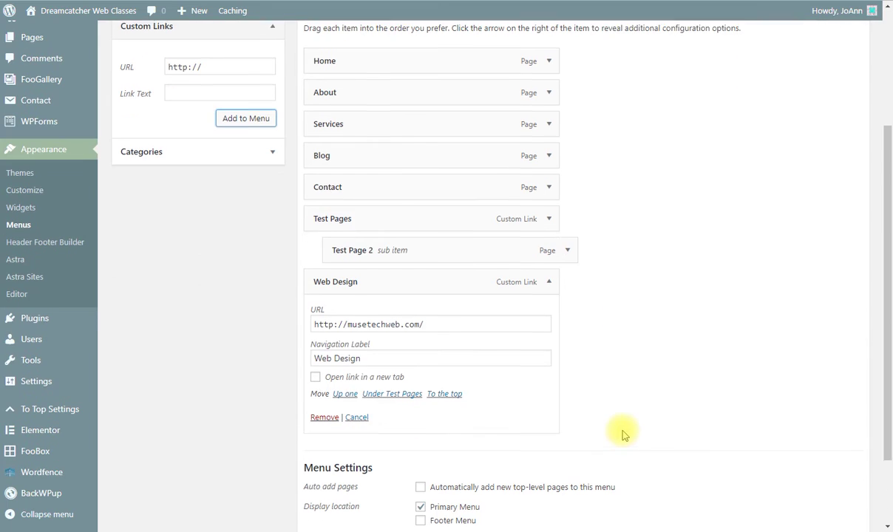
{"action": "left_click", "coordinate": [315, 373]}
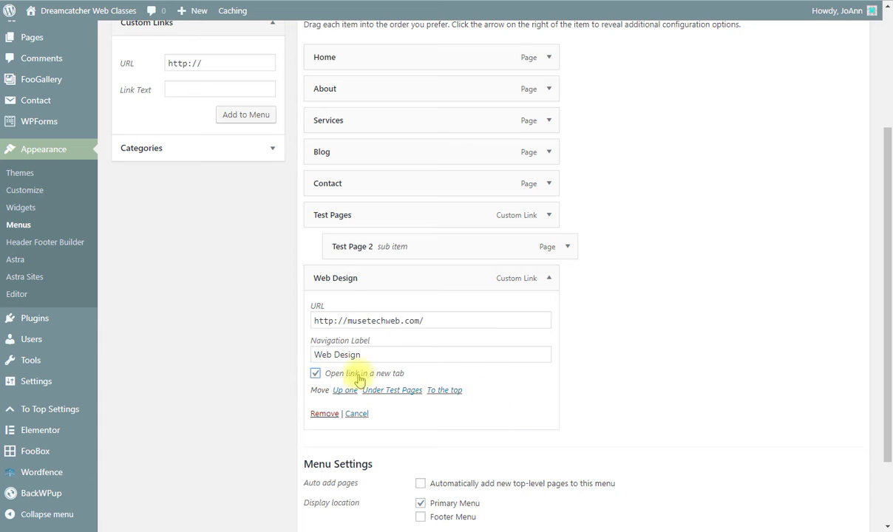
{"action": "left_click", "coordinate": [550, 279]}
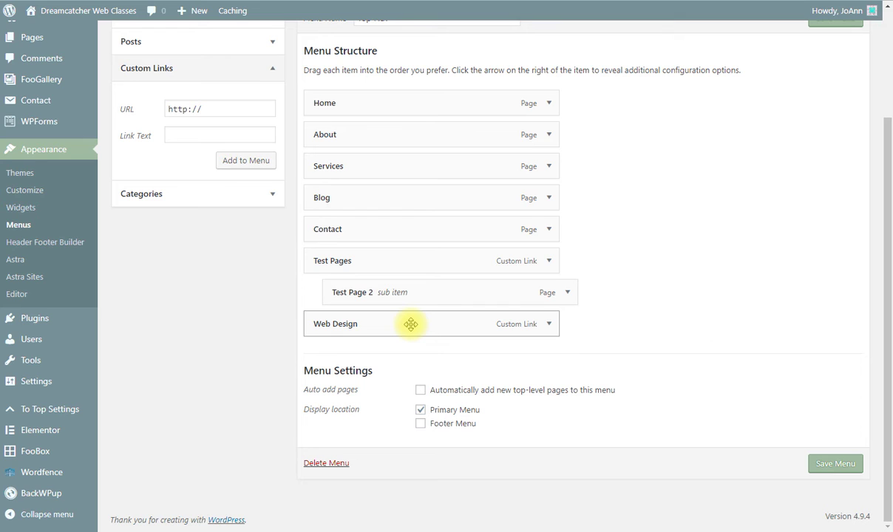
{"action": "left_click", "coordinate": [824, 462]}
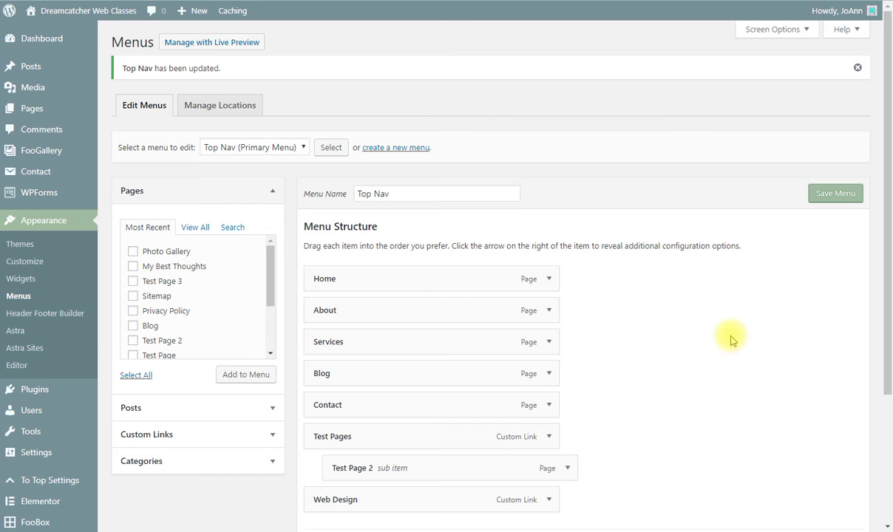
Look through the pages available for the menu in both the complete list and the most recent list
{"action": "mouse_move", "coordinate": [272, 290]}
{"action": "left_mouse_down"}
{"action": "mouse_move", "coordinate": [267, 338]}
{"action": "mouse_move", "coordinate": [267, 275]}
{"action": "left_mouse_up"}
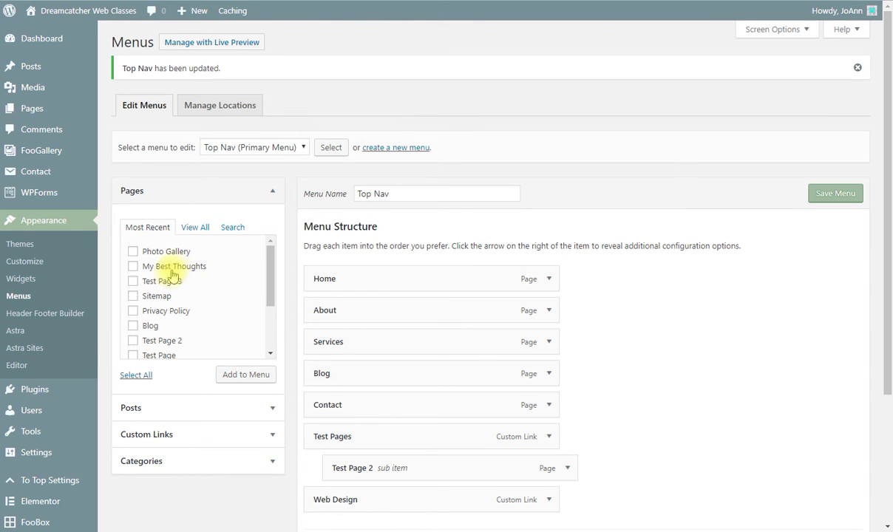
{"action": "left_click", "coordinate": [194, 229]}
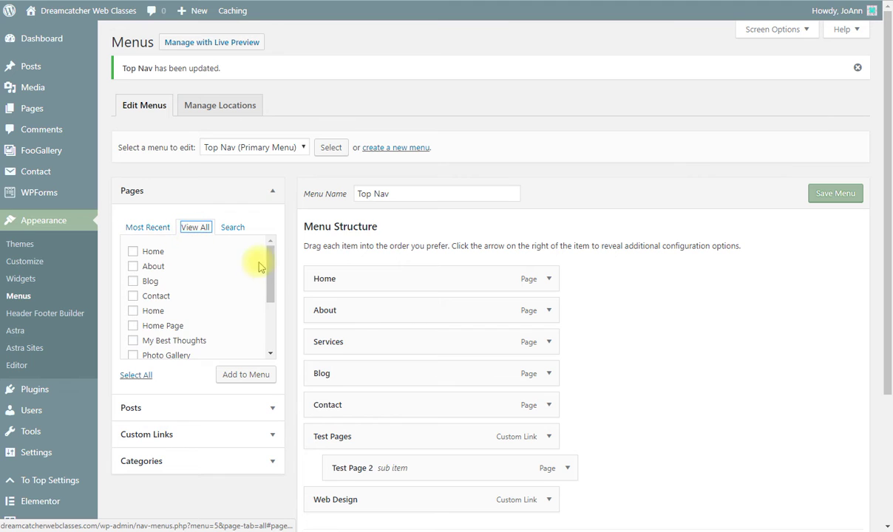
{"action": "left_click_drag", "start_coordinate": [271, 264], "coordinate": [267, 339]}
{"action": "left_click_drag", "start_coordinate": [270, 305], "coordinate": [270, 249]}
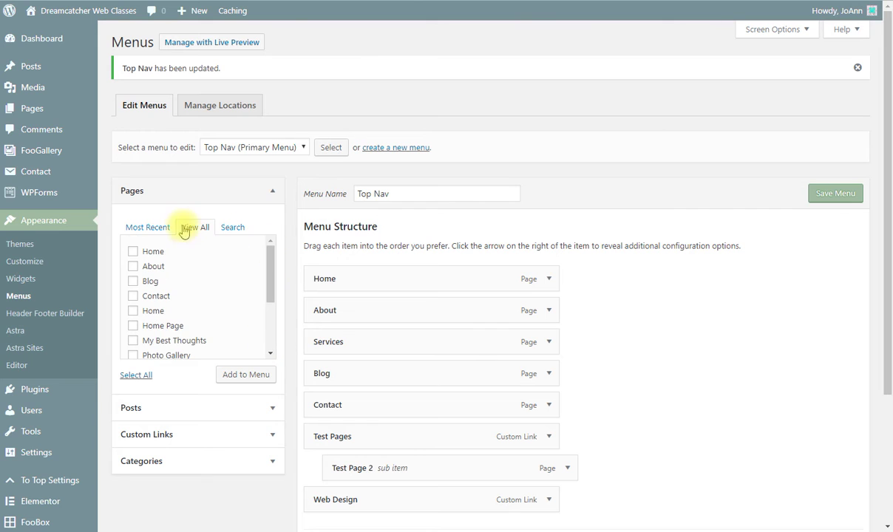
{"action": "left_click", "coordinate": [142, 230]}
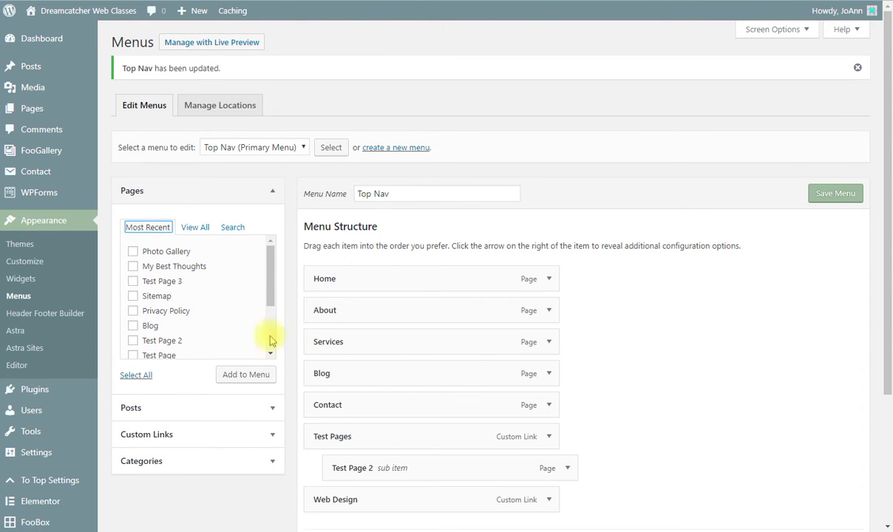
Create a new menu named "Test Menu"
{"action": "left_click", "coordinate": [303, 147]}
{"action": "left_click", "coordinate": [303, 148]}
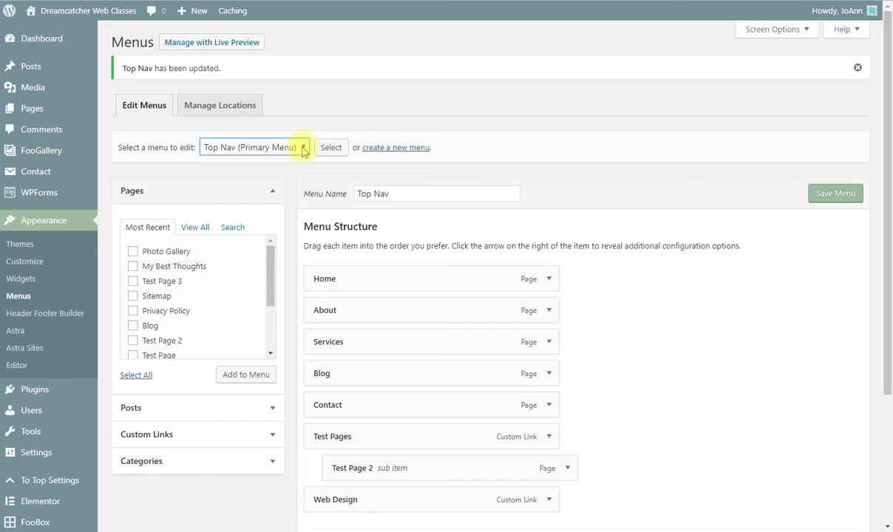
{"action": "left_click", "coordinate": [400, 147]}
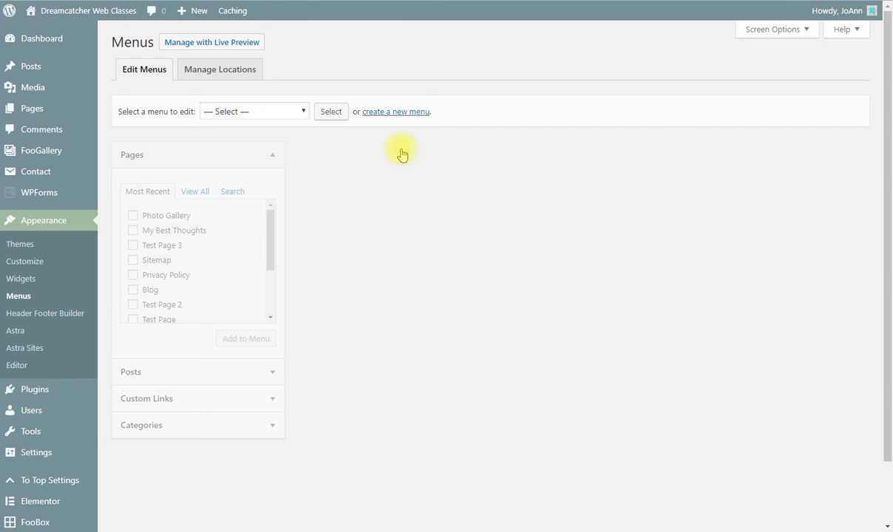
{"action": "left_click", "coordinate": [392, 154]}
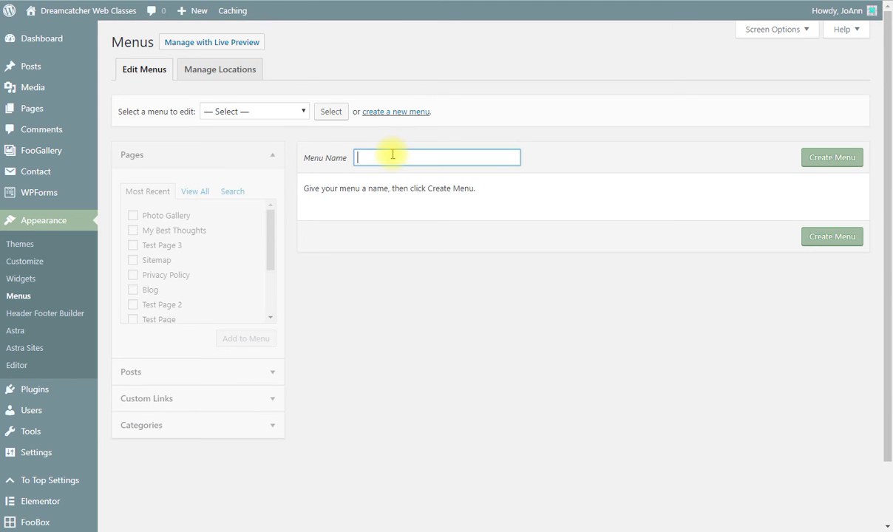
{"action": "type", "text": "Test Menu"}
{"action": "left_click", "coordinate": [831, 156]}
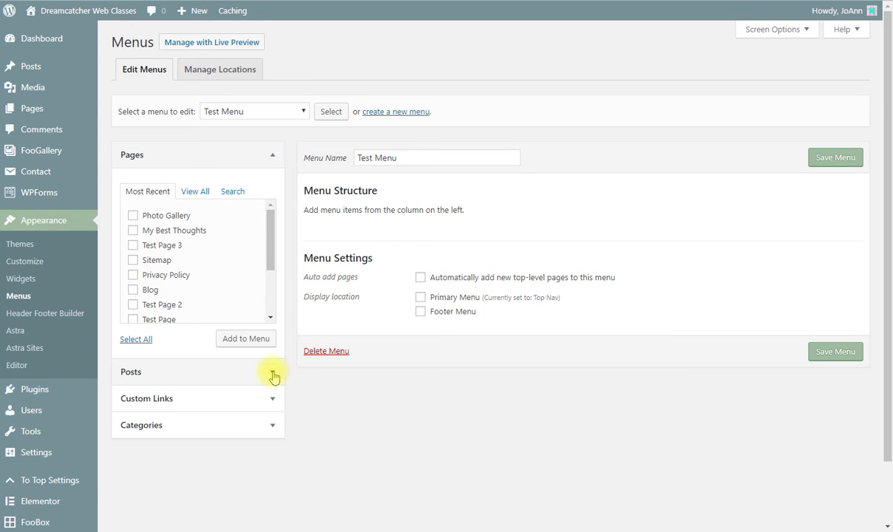
Add the Sitemap and Contact pages to the Test Menu
{"action": "left_click", "coordinate": [237, 341]}
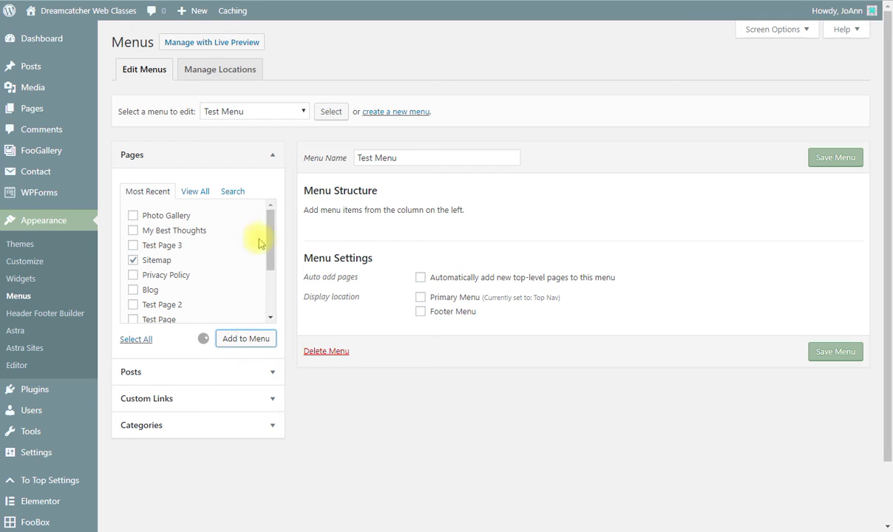
{"action": "left_click_drag", "start_coordinate": [270, 258], "coordinate": [272, 267]}
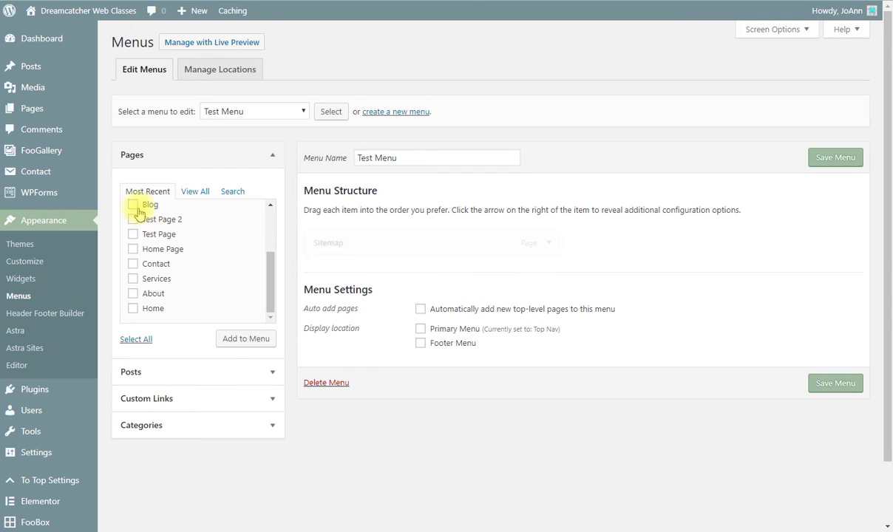
{"action": "left_click", "coordinate": [133, 264]}
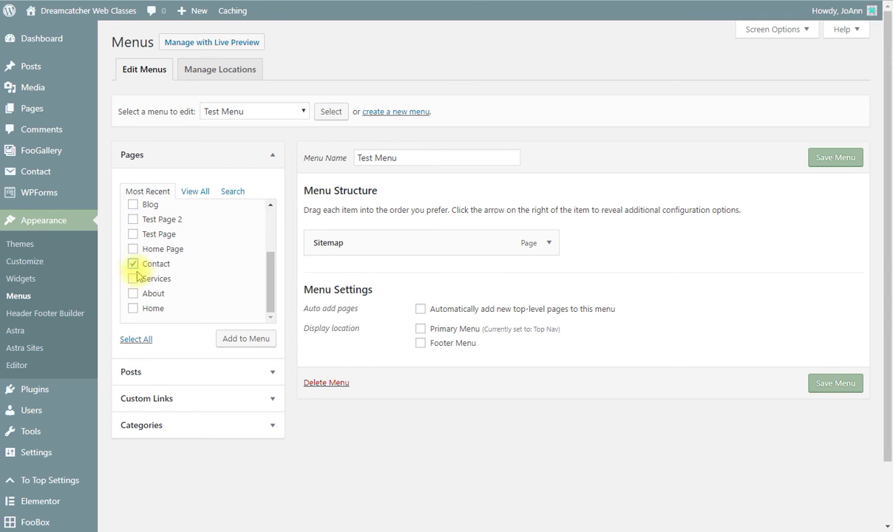
{"action": "left_click", "coordinate": [248, 338]}
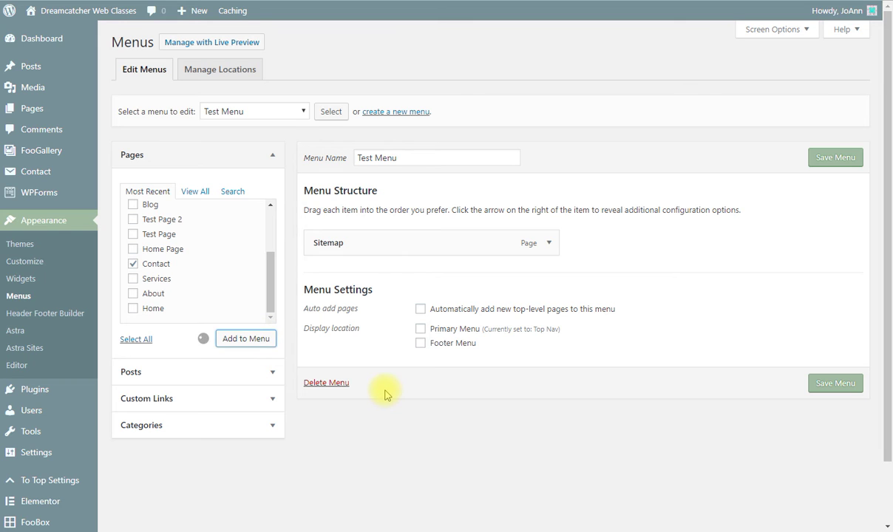
Add the post "My First Car" and the category "Personal" to the Test Menu
{"action": "left_click", "coordinate": [272, 372]}
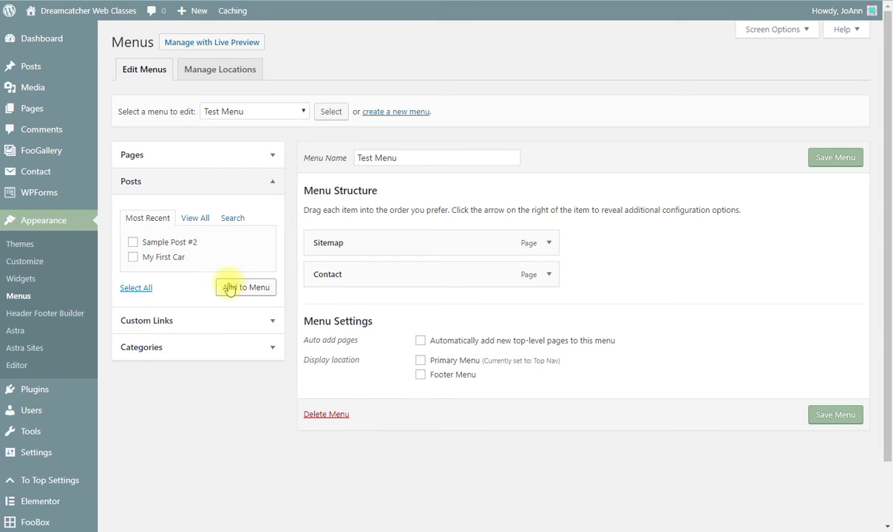
{"action": "left_click", "coordinate": [132, 257]}
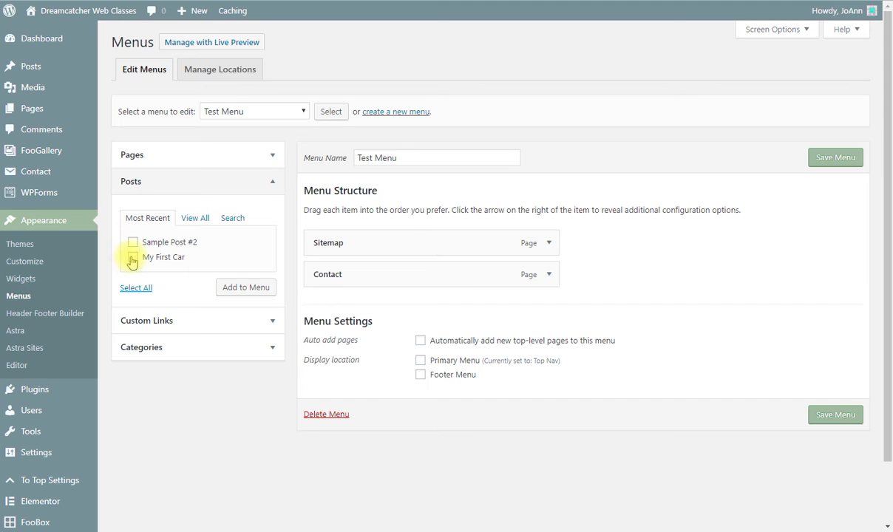
{"action": "left_click", "coordinate": [233, 292]}
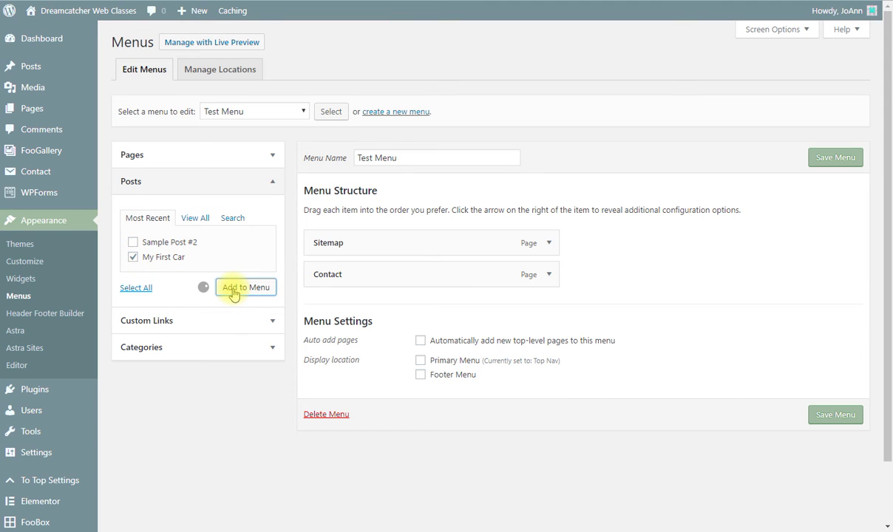
{"action": "left_click", "coordinate": [273, 348]}
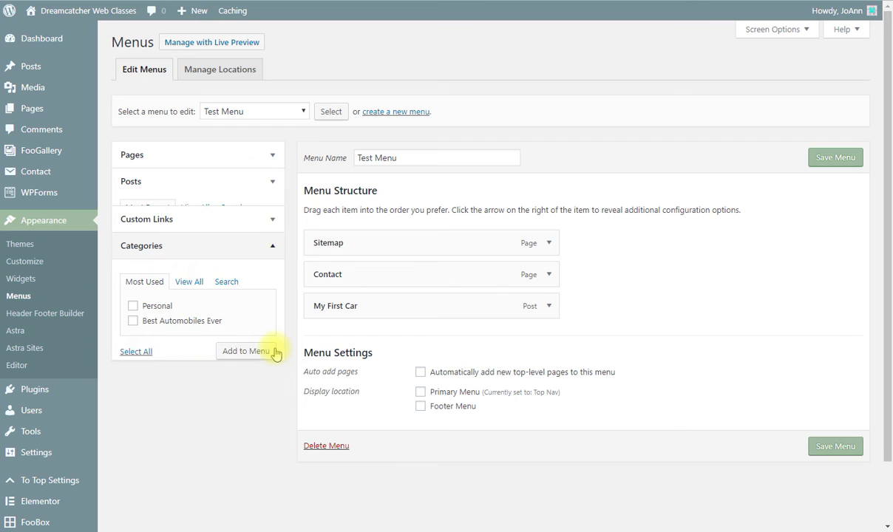
{"action": "left_click", "coordinate": [133, 297]}
{"action": "left_click", "coordinate": [247, 339]}
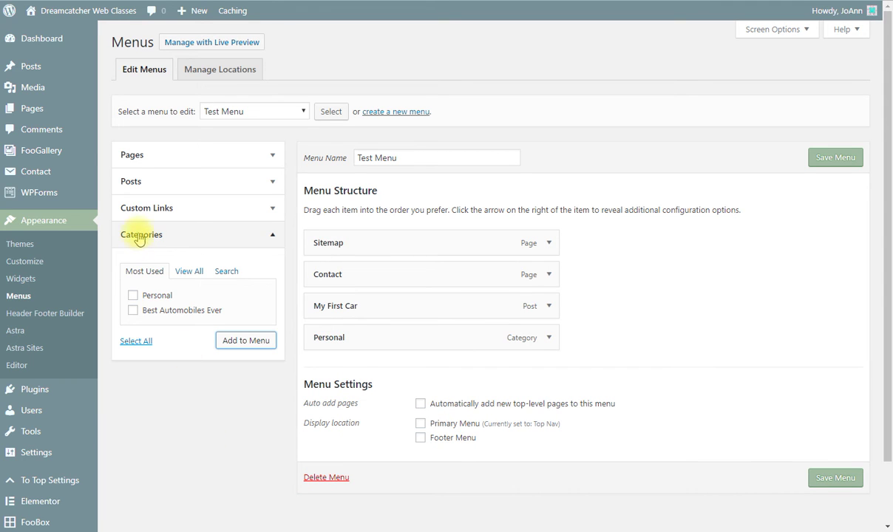
Look over the available posts and pages once more, then save the Test Menu
{"action": "left_click", "coordinate": [273, 185]}
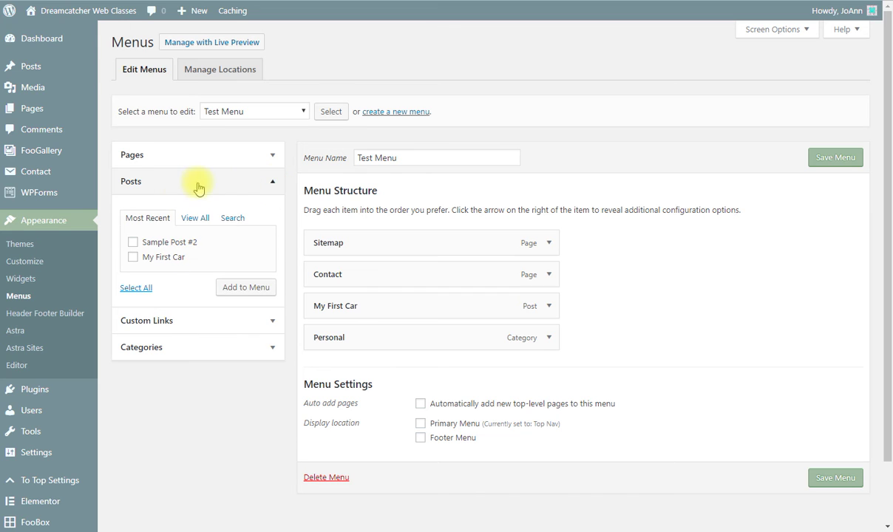
{"action": "left_click", "coordinate": [272, 157]}
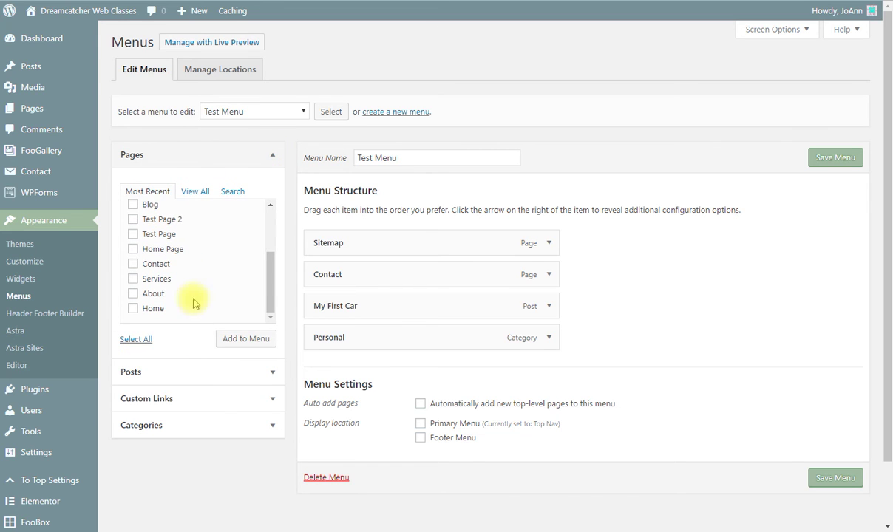
{"action": "left_click", "coordinate": [830, 155]}
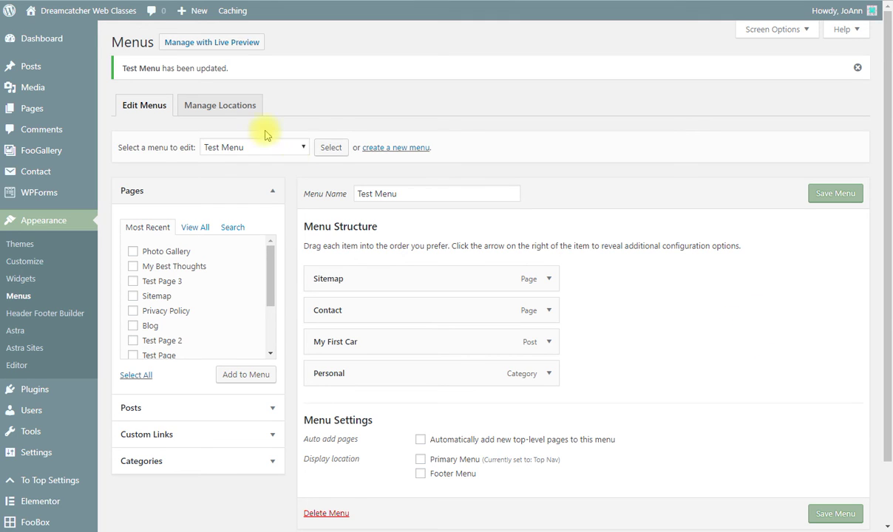
Load the Important Links menu for editing and permanently delete it
{"action": "left_click", "coordinate": [303, 147]}
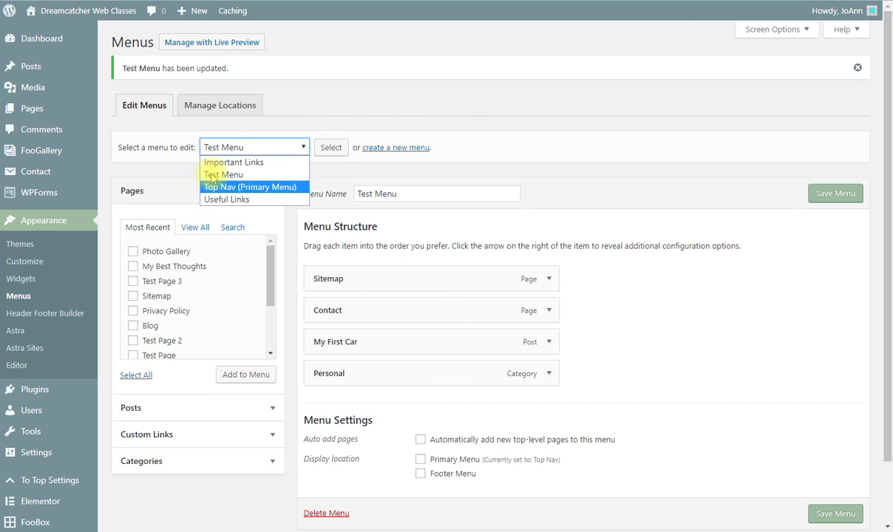
{"action": "left_click", "coordinate": [222, 162]}
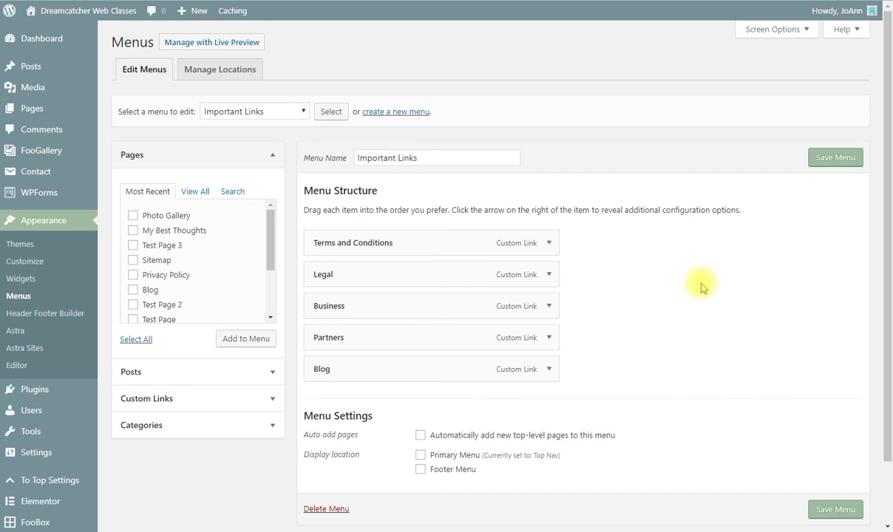
{"action": "left_click", "coordinate": [303, 112]}
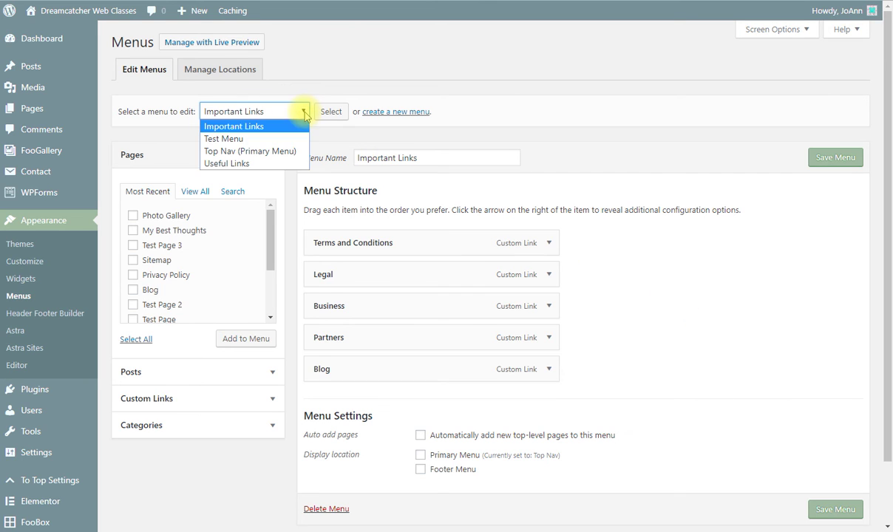
{"action": "left_click", "coordinate": [330, 112]}
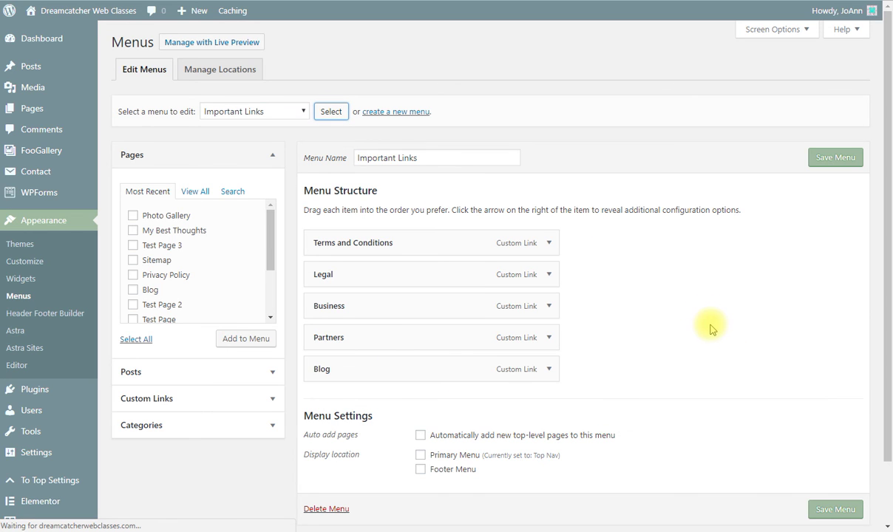
{"action": "scroll", "coordinate": [715, 338], "scroll_direction": "down", "scroll_amount": 2}
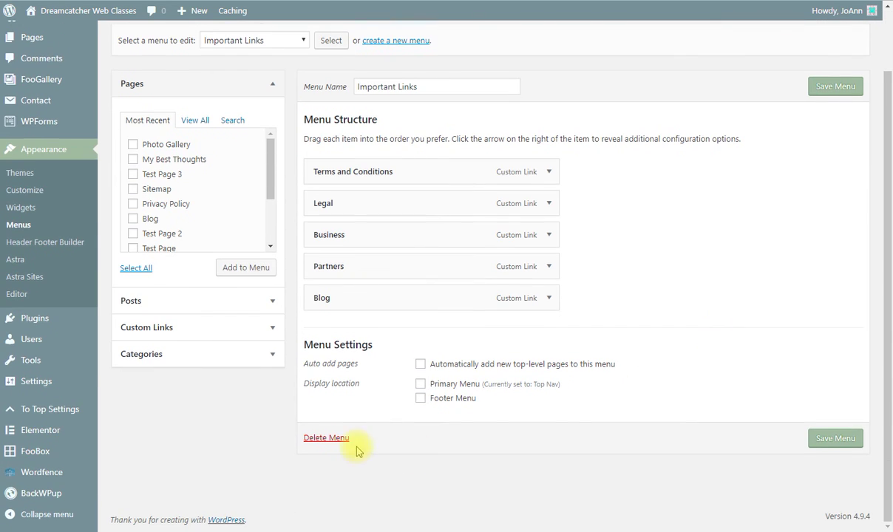
{"action": "left_click", "coordinate": [329, 437]}
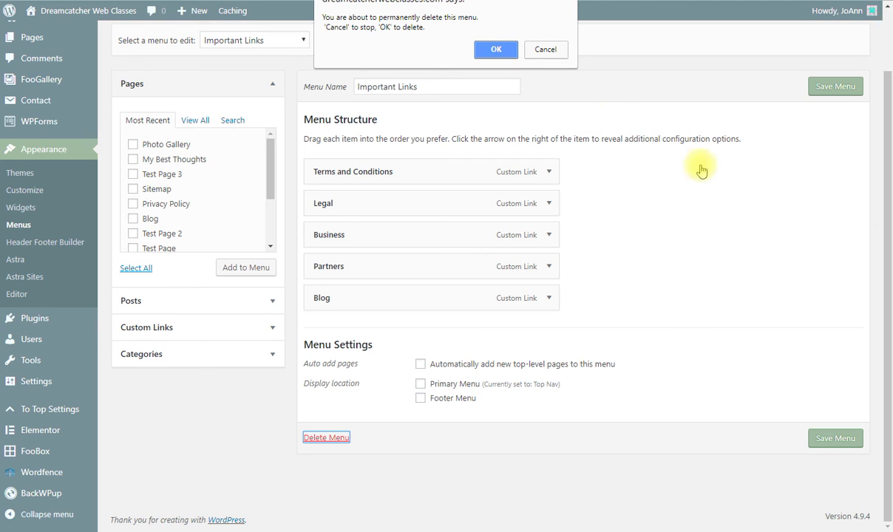
{"action": "left_click", "coordinate": [501, 52]}
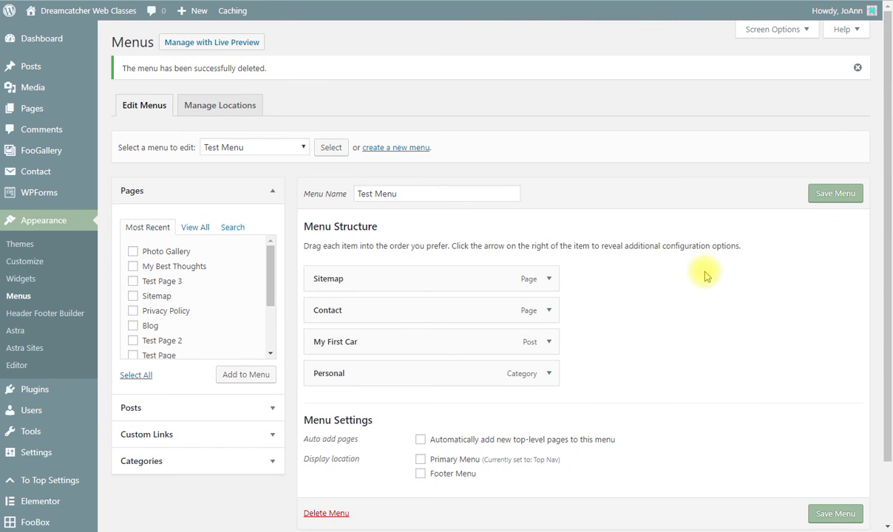
Go to the site's widgets and add a Navigation Menu widget to the Main Sidebar between the Contact Us and Facebook widgets
{"action": "left_click", "coordinate": [18, 280]}
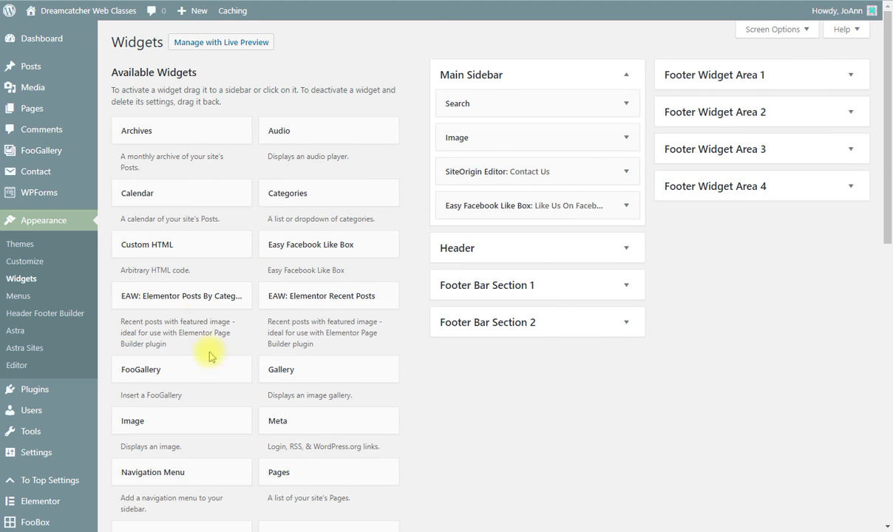
{"action": "scroll", "coordinate": [258, 403], "scroll_direction": "down", "scroll_amount": 3}
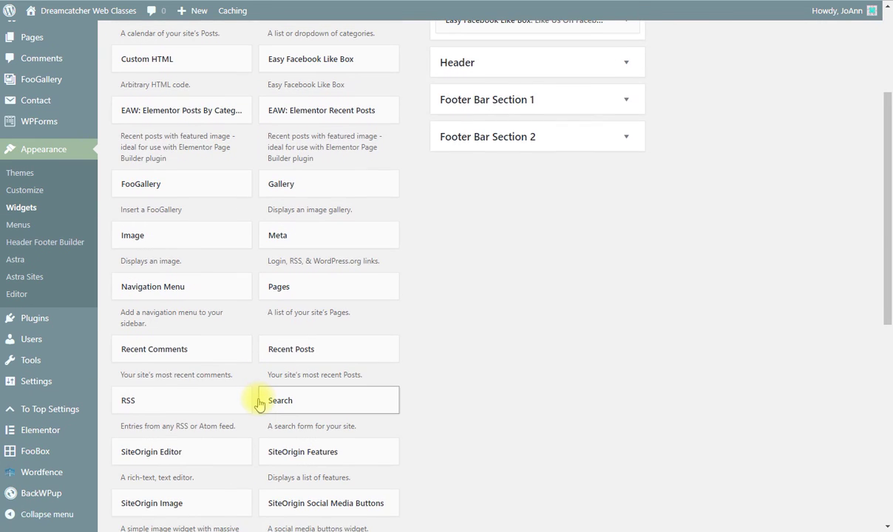
{"action": "scroll", "coordinate": [258, 403], "scroll_direction": "down", "scroll_amount": 3}
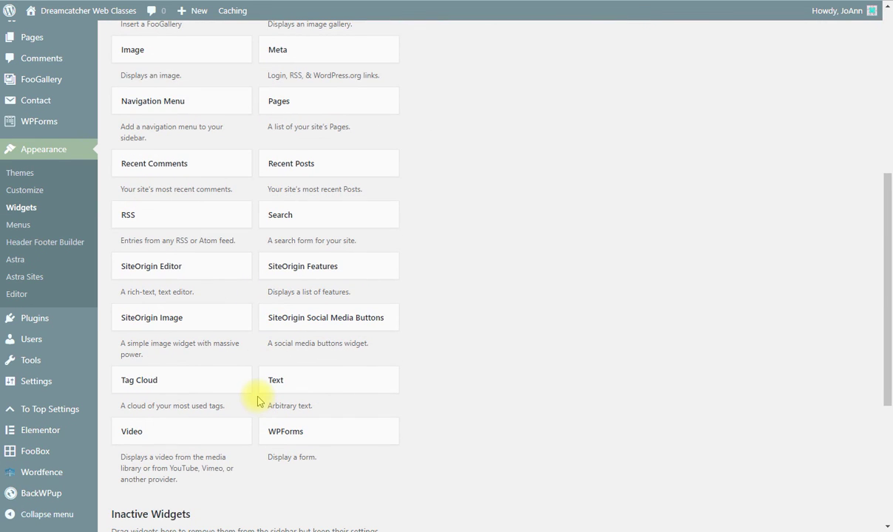
{"action": "scroll", "coordinate": [258, 401], "scroll_direction": "up", "scroll_amount": 2}
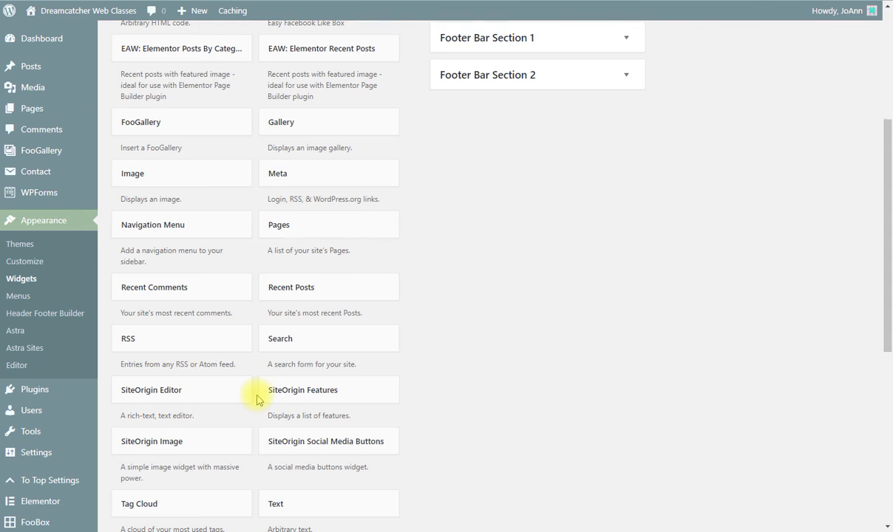
{"action": "scroll", "coordinate": [258, 399], "scroll_direction": "up", "scroll_amount": 4}
{"action": "left_click_drag", "start_coordinate": [135, 477], "coordinate": [464, 207]}
Title the Navigation Menu widget "Special and Fun Pages", assign the Test Menu to it and save the widget
{"action": "left_click", "coordinate": [464, 246]}
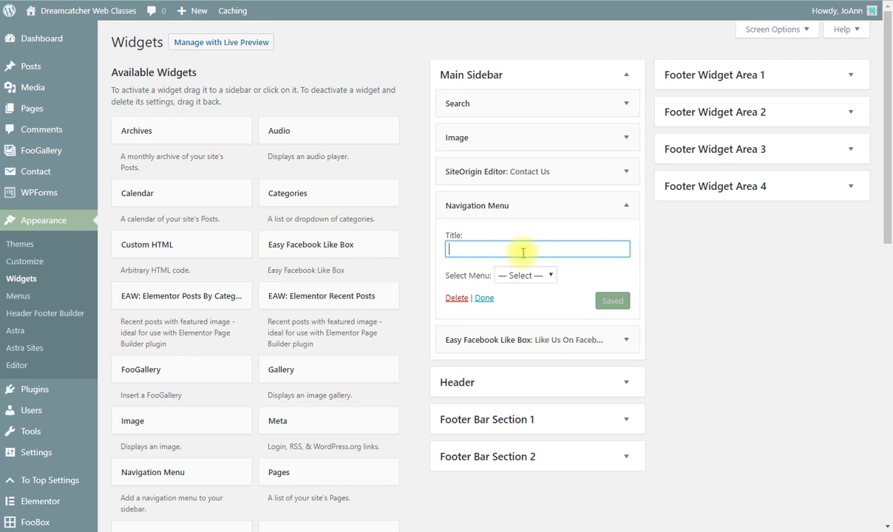
{"action": "type", "text": "Speci"}
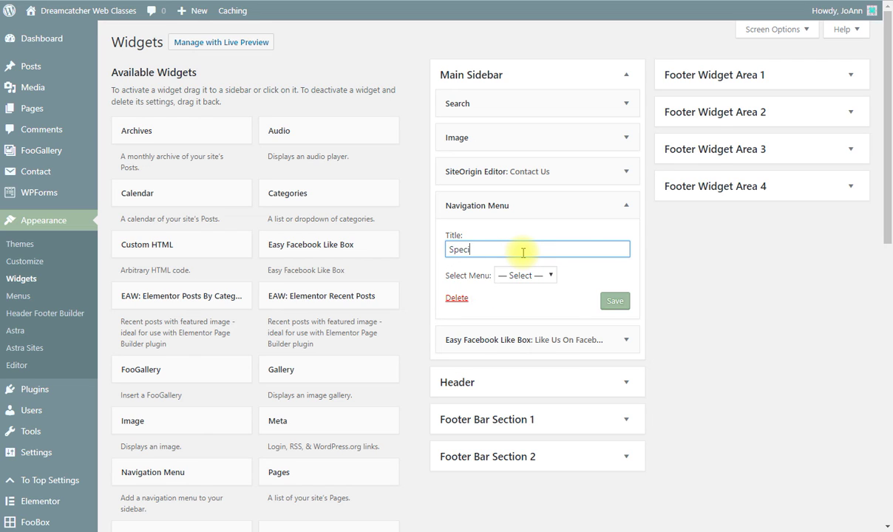
{"action": "type", "text": "al and Fun Pages"}
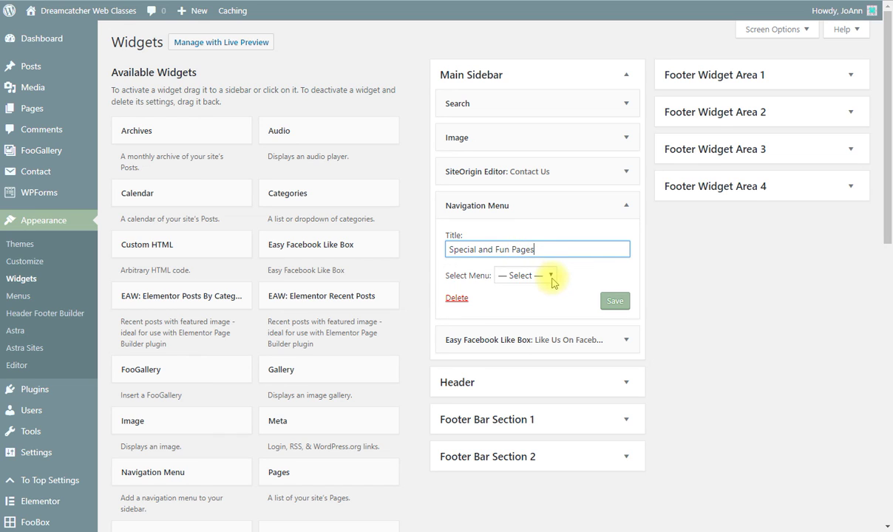
{"action": "left_click", "coordinate": [525, 274]}
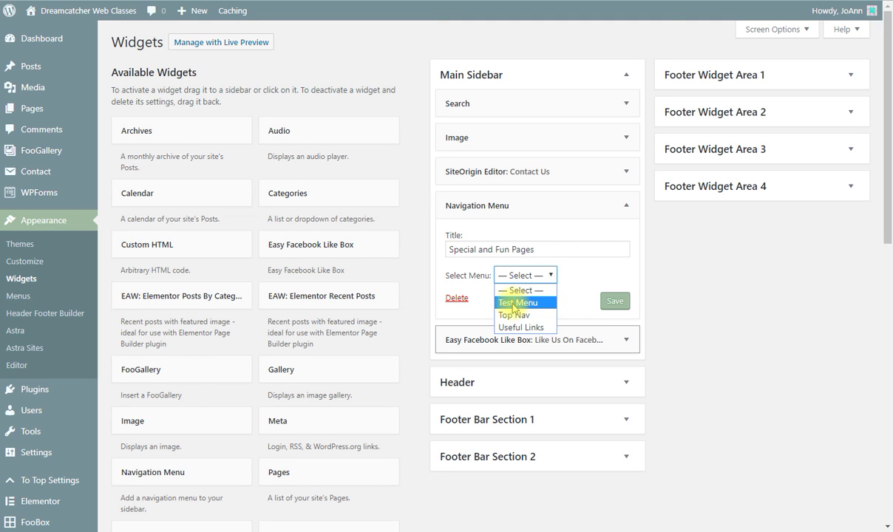
{"action": "left_click", "coordinate": [513, 304]}
{"action": "left_click", "coordinate": [615, 301]}
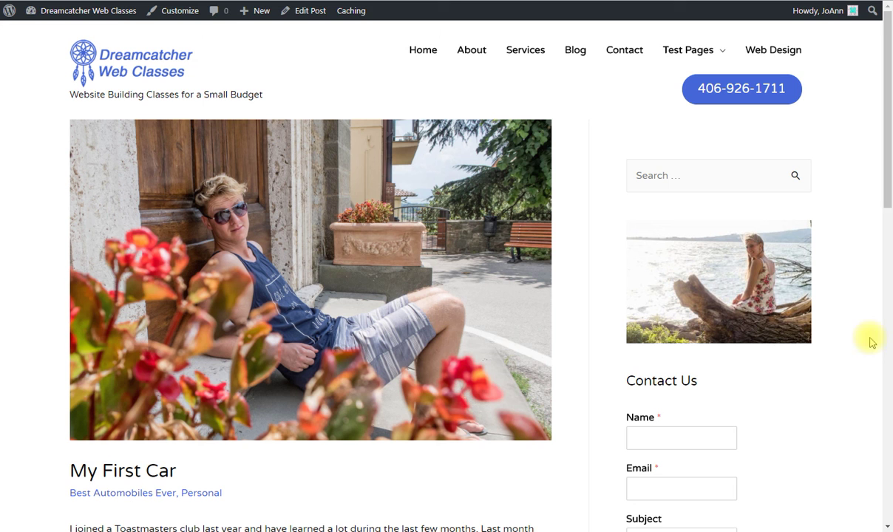
Check the Special and Fun Pages menu in the sidebar of the My First Car post on the live site
{"action": "left_click_drag", "start_coordinate": [889, 190], "coordinate": [869, 410]}
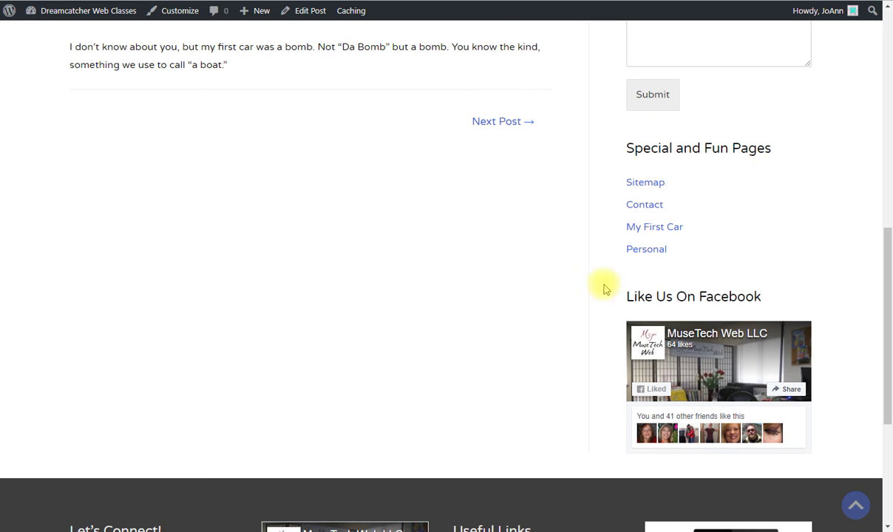